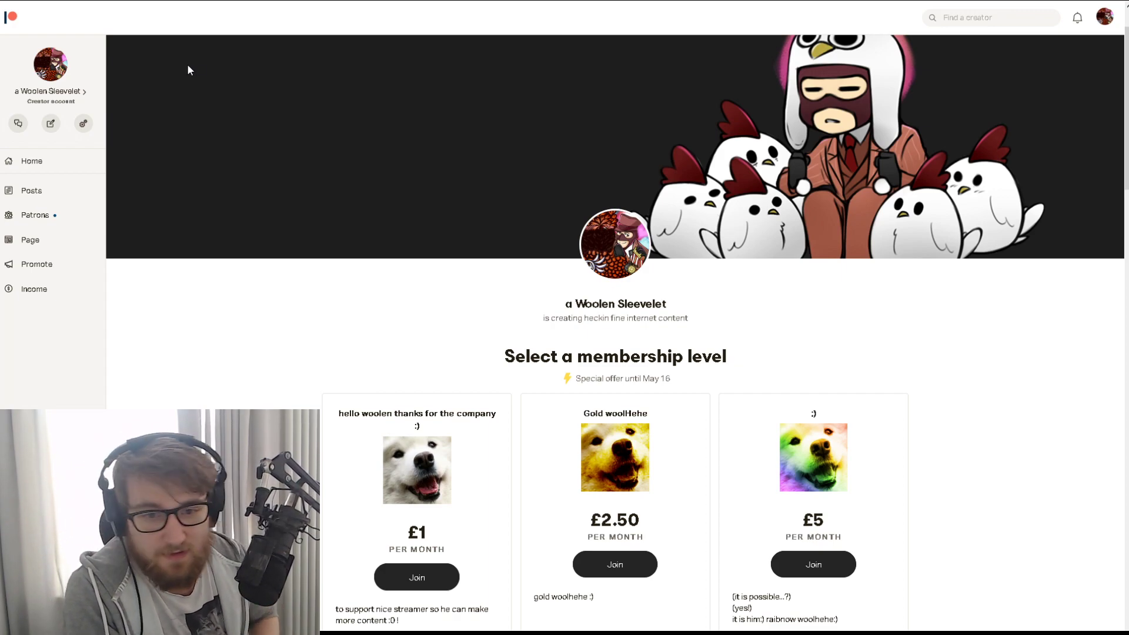
scroll(292, 164, down, 3)
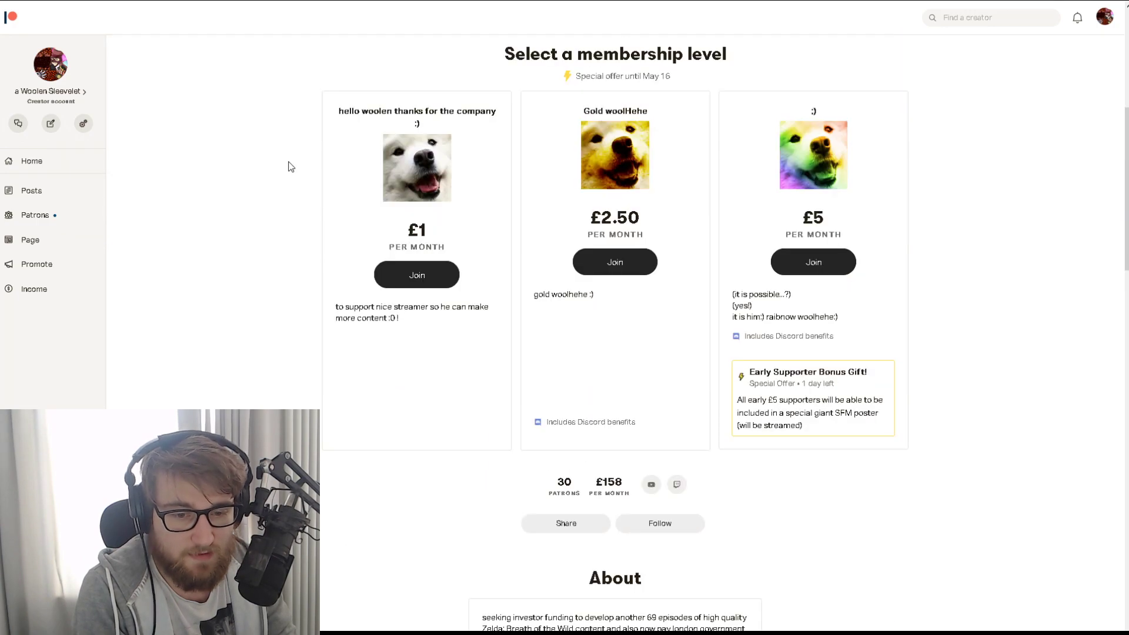
scroll(839, 469, up, 3)
scroll(830, 504, down, 1)
- Highlight and clear the Early Supporter Bonus Gift text, then switch to the stream schedule
drag(742, 498, 843, 554)
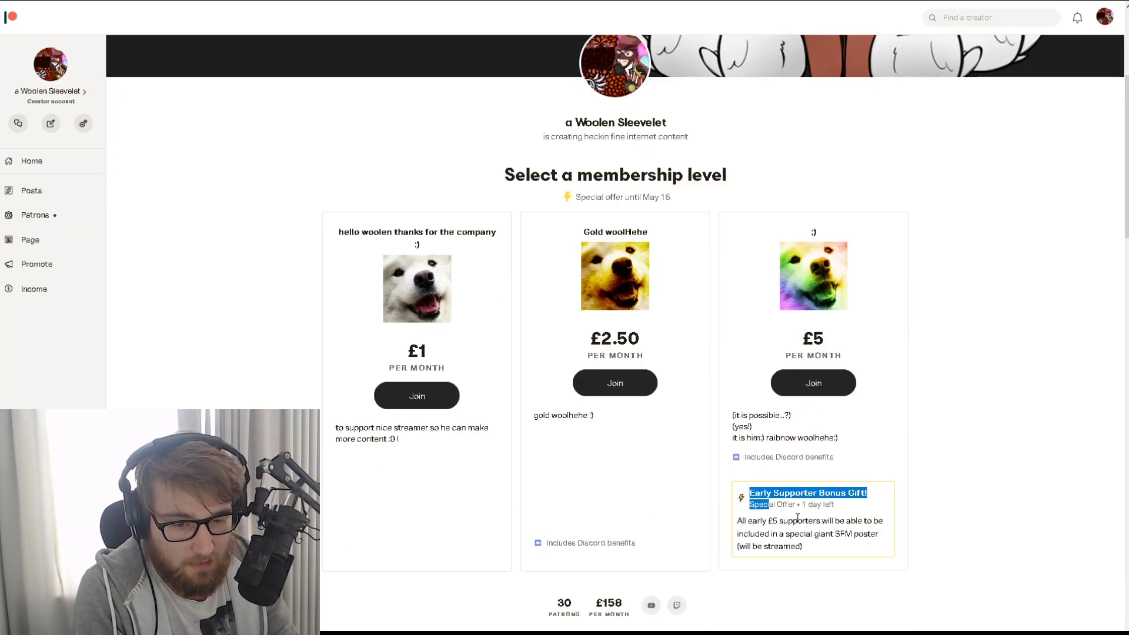
click(817, 569)
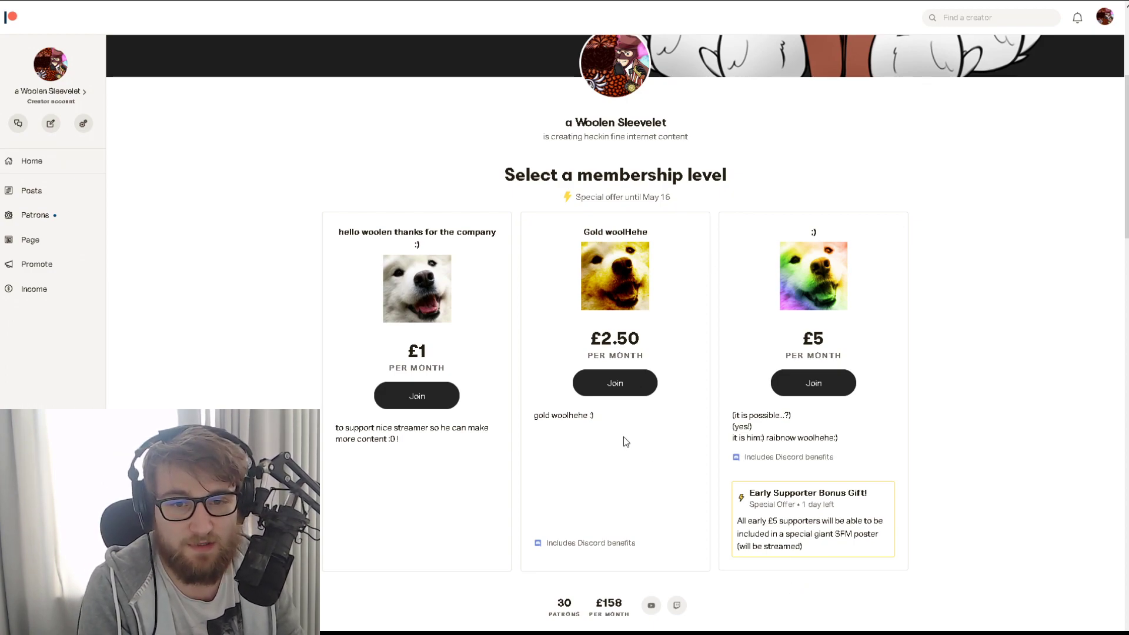
scroll(623, 437, up, 3)
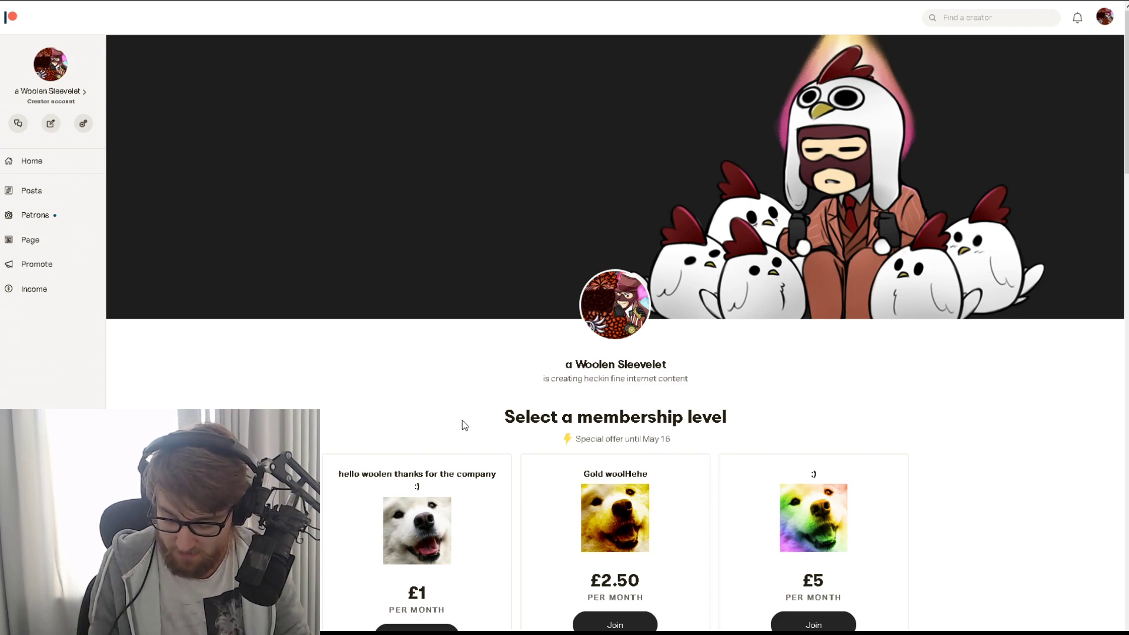
key(ctrl+Tab)
- Replace Sunday's 12:00 'C++ Programming' entry in H6 with 'SFM Poster for Patreons!'
click(495, 251)
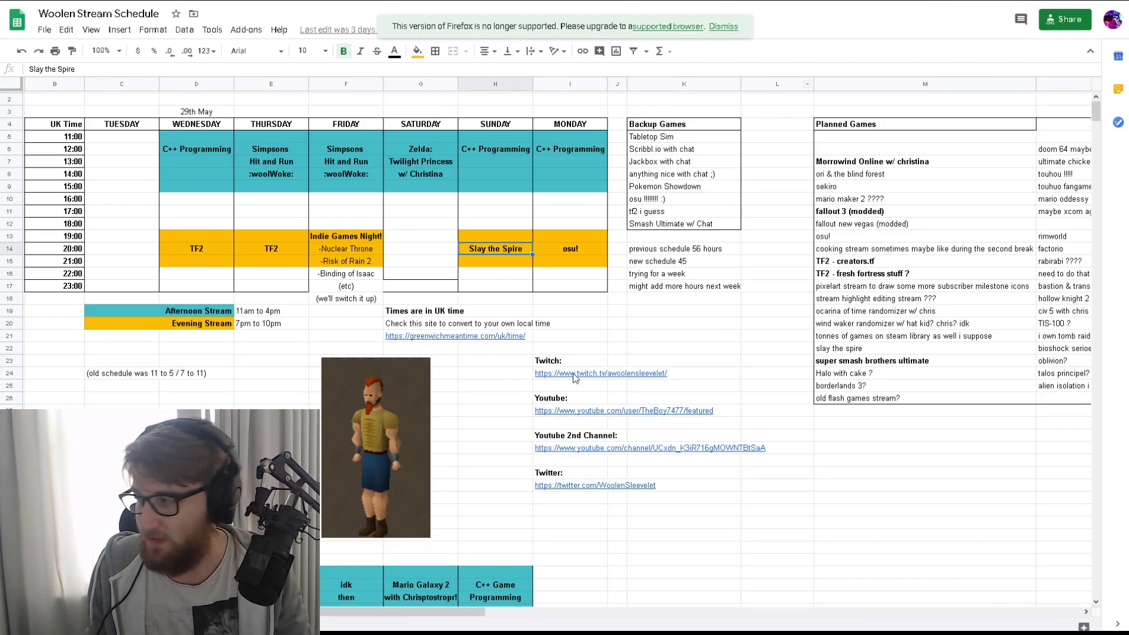
click(491, 147)
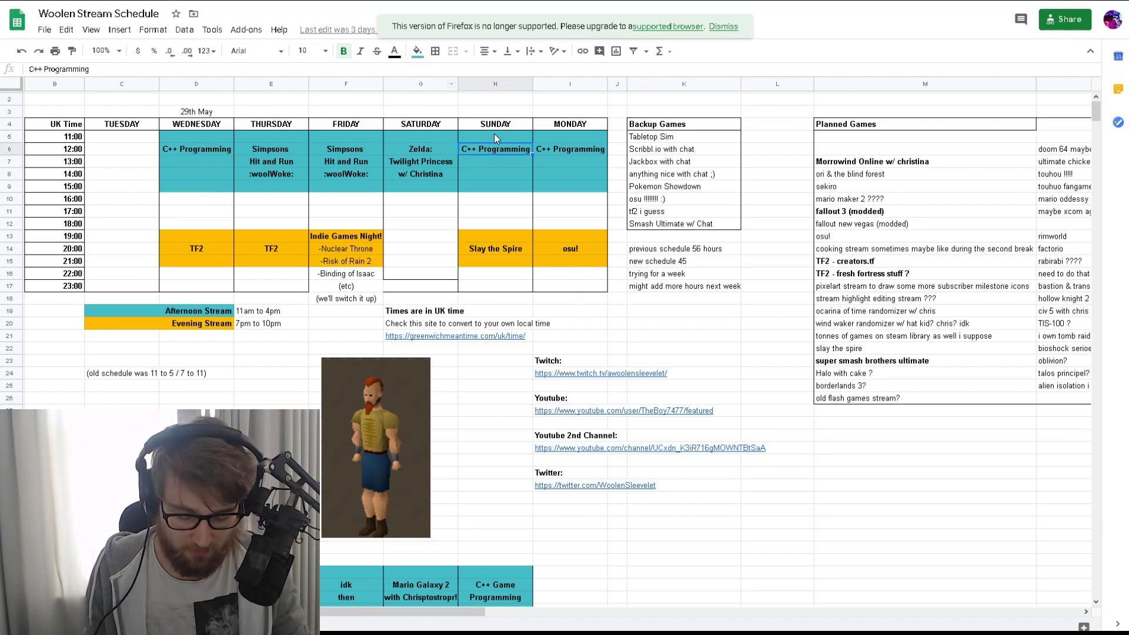
key(Delete)
text(FM Poster for Patreons!)
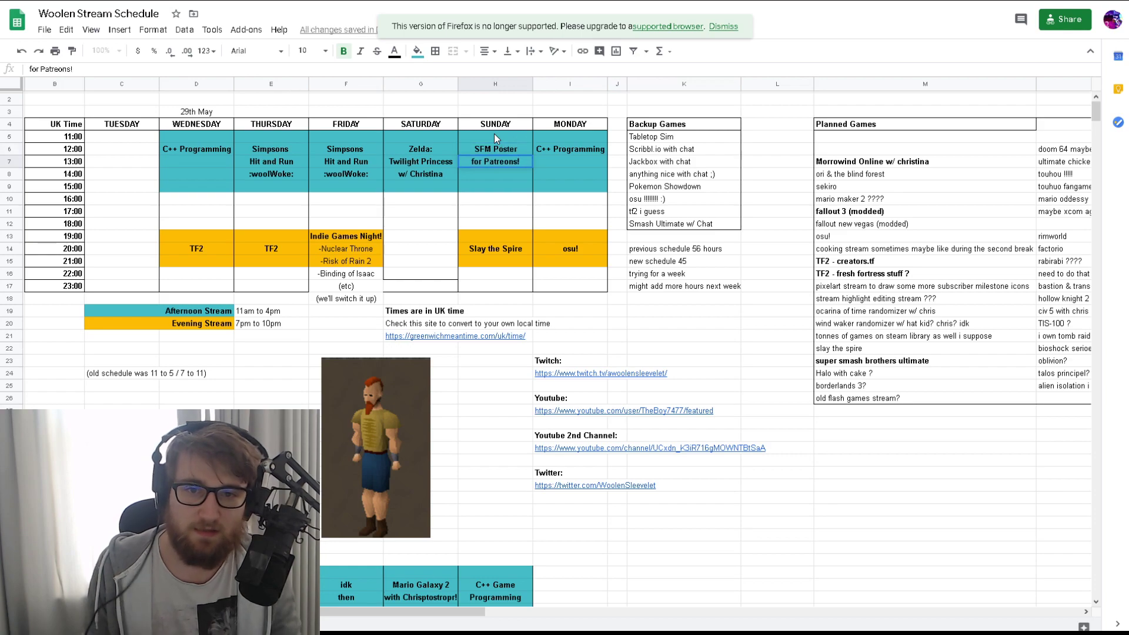
key(Return)
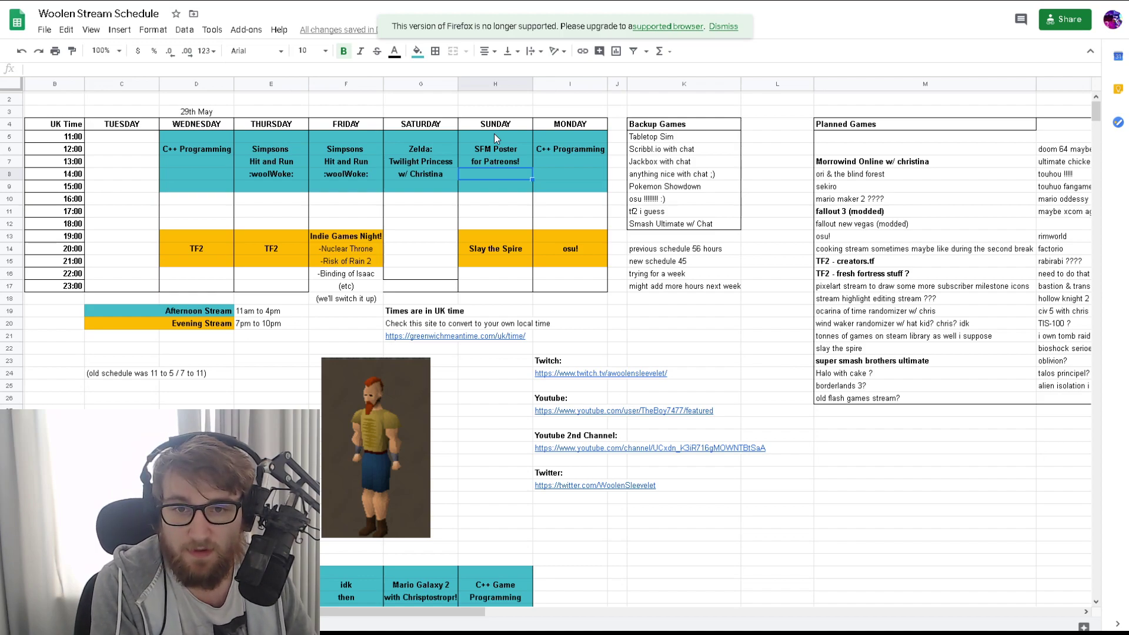
- Return to the Patreon page showing the £1, £2.50 and £5 tiers
key(ctrl+Tab)
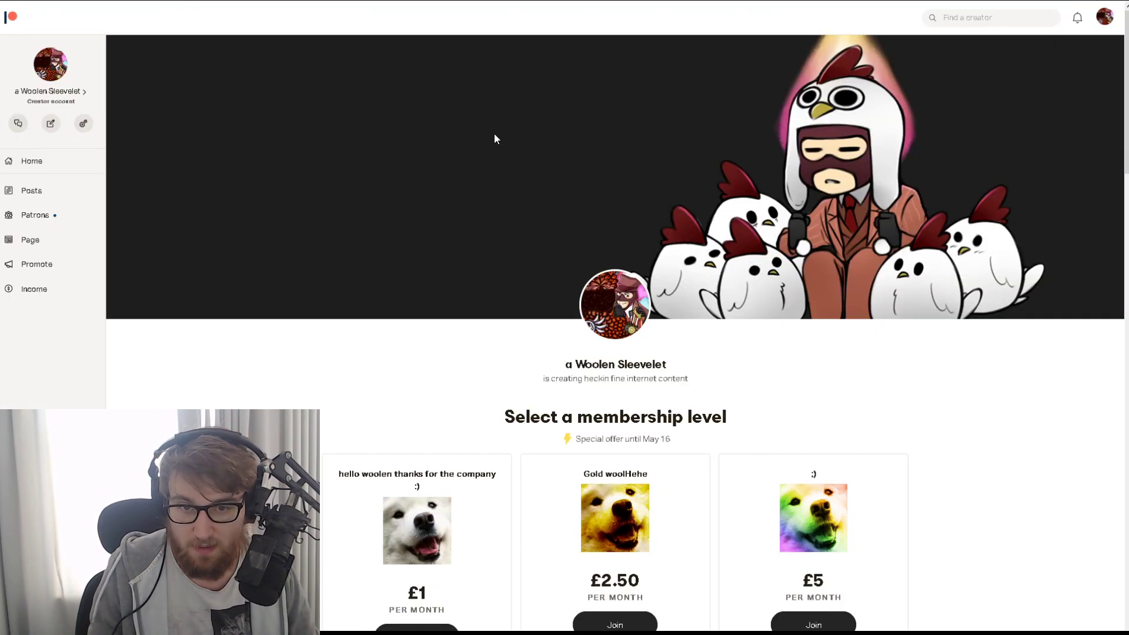
scroll(582, 167, down, 3)
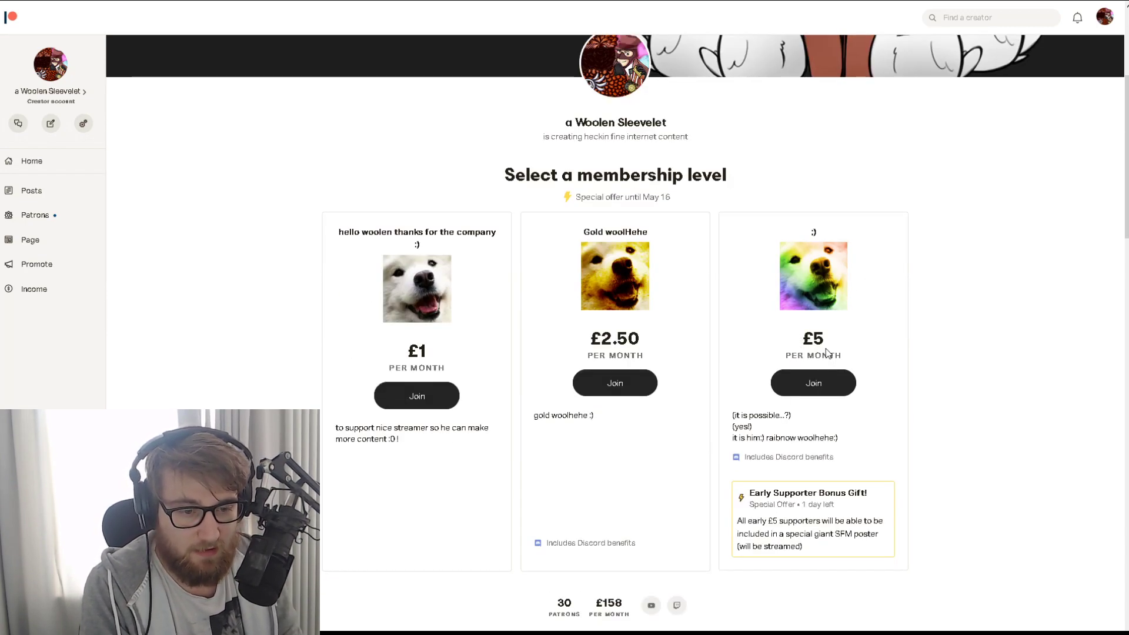
scroll(842, 273, down, 1)
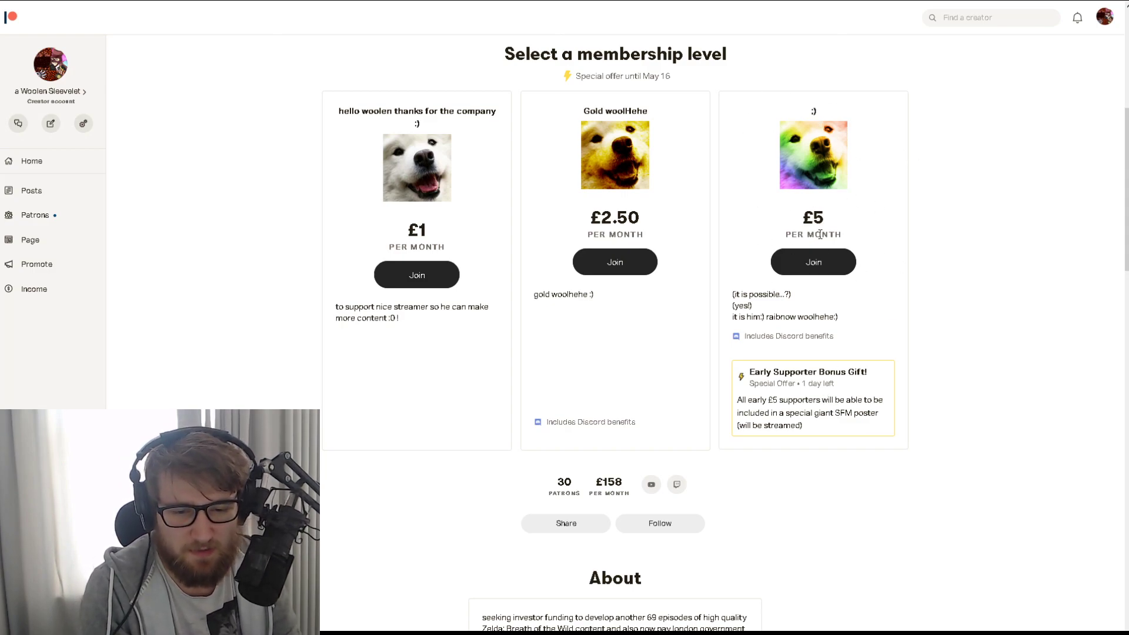
scroll(820, 234, down, 1)
drag(559, 371, 630, 371)
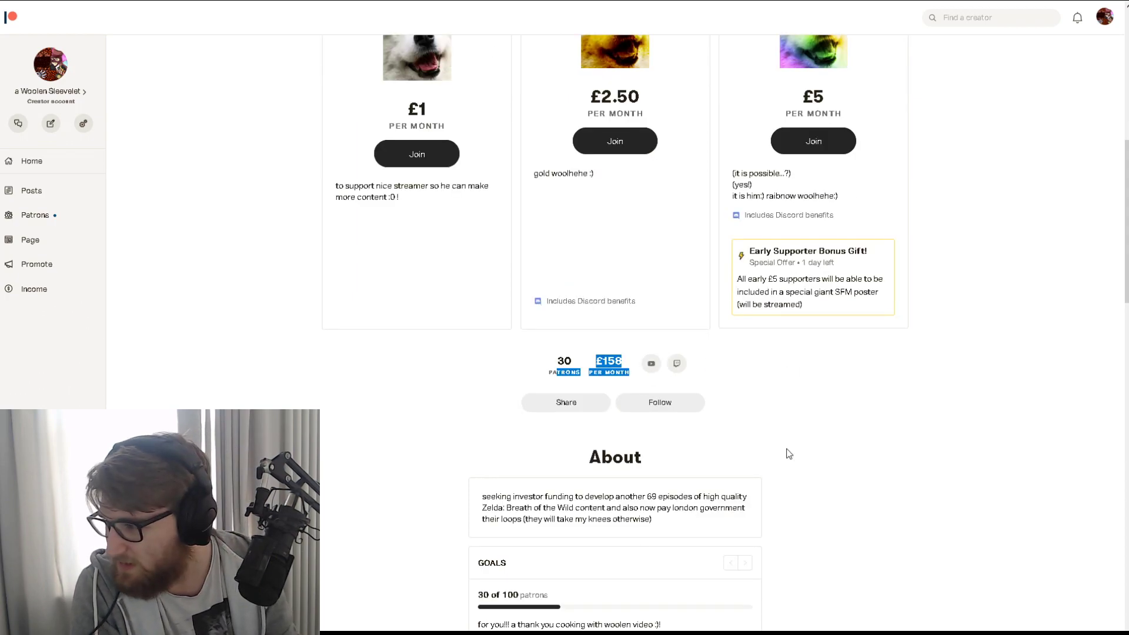
- Review the patron stats and Early Supporter bonus text, then bring up Discord
click(794, 380)
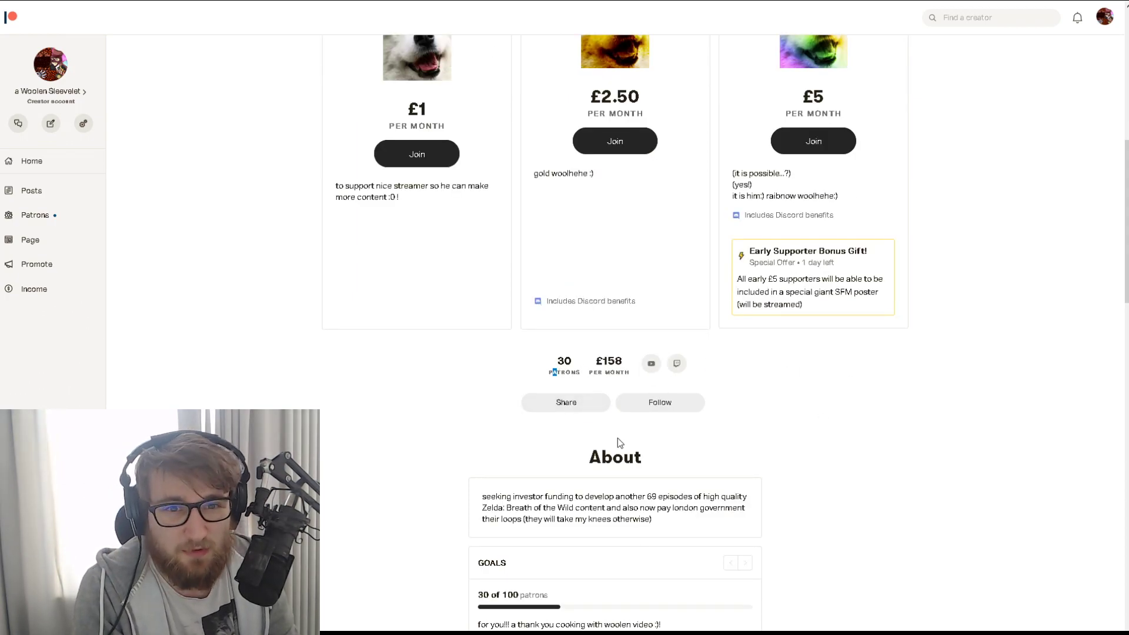
scroll(617, 443, up, 3)
scroll(651, 461, down, 2)
scroll(717, 471, down, 3)
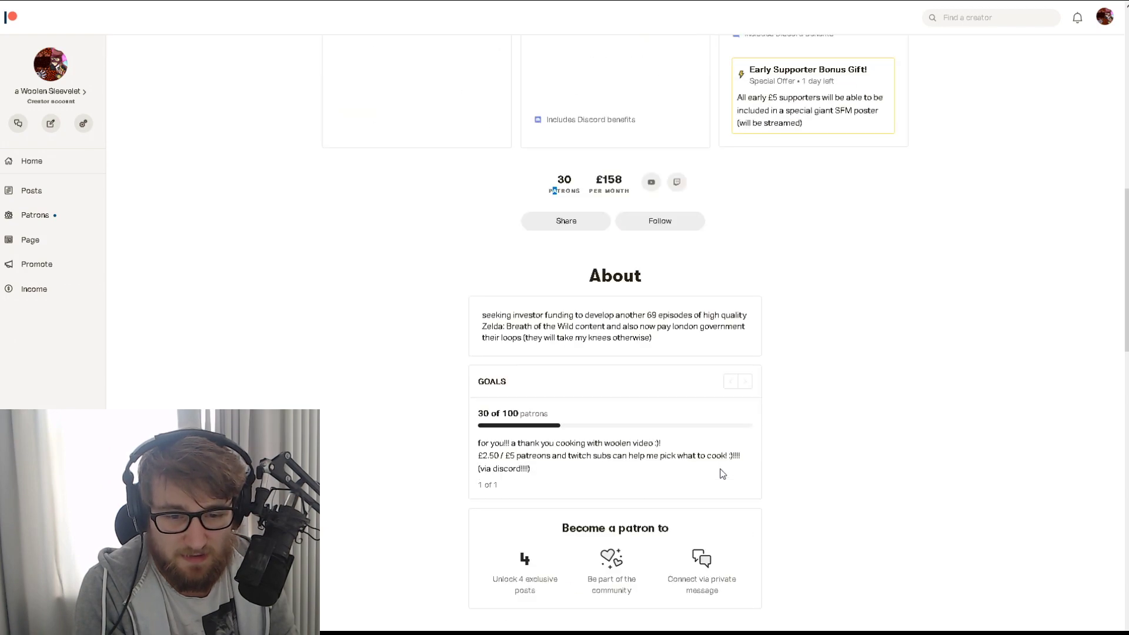
scroll(738, 465, down, 1)
scroll(895, 447, down, 1)
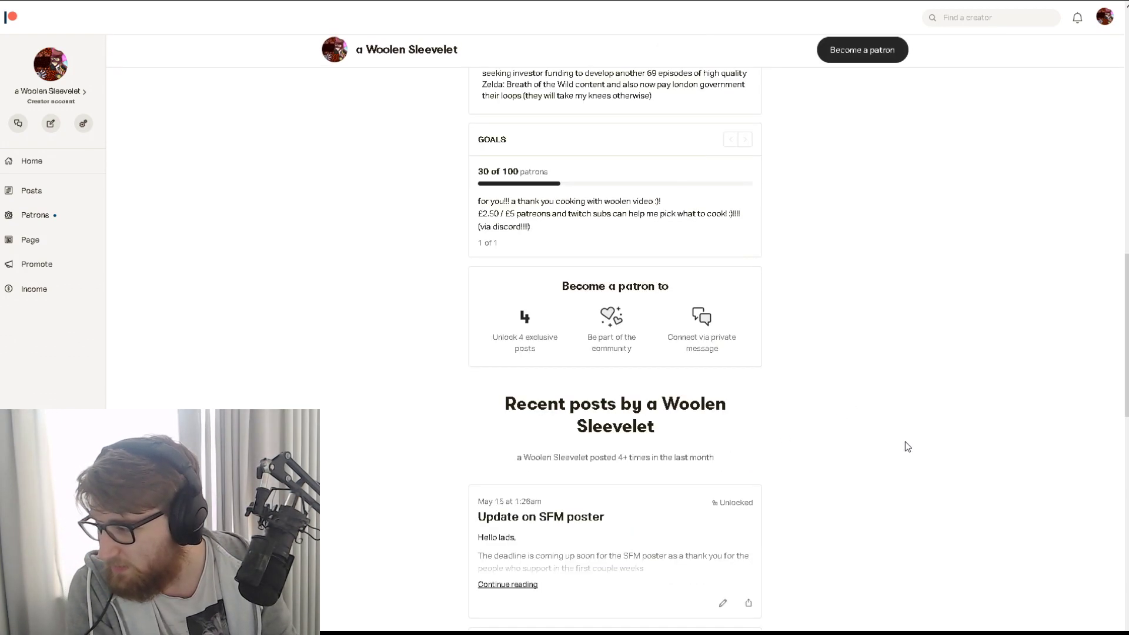
scroll(678, 262, up, 1)
scroll(696, 243, up, 6)
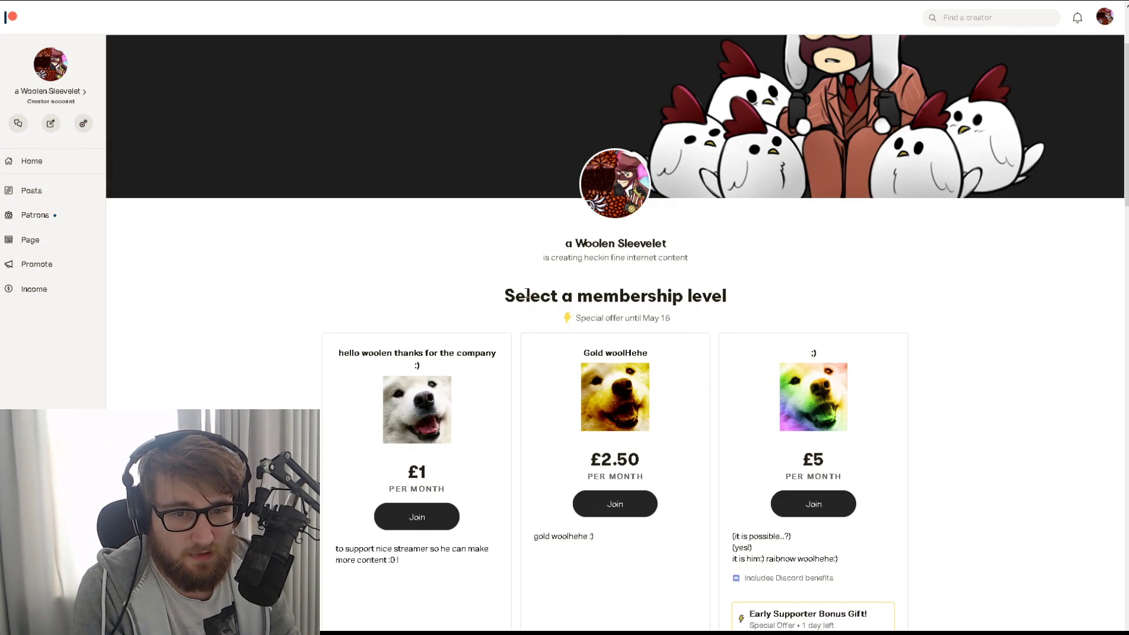
scroll(555, 304, up, 1)
scroll(618, 327, down, 3)
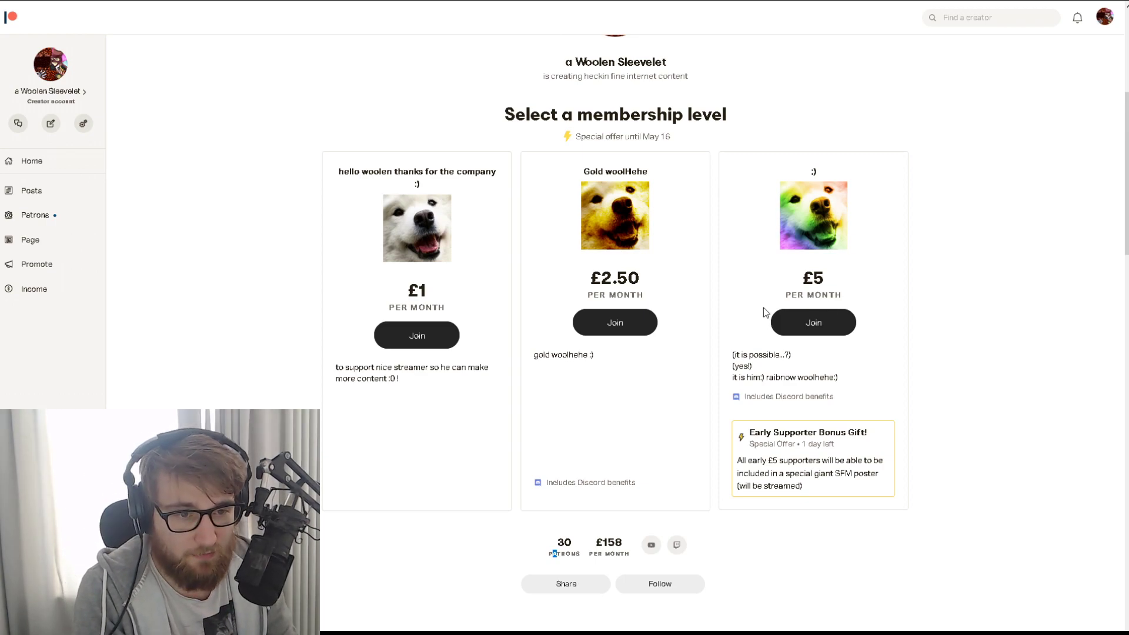
drag(754, 423, 838, 494)
click(350, 360)
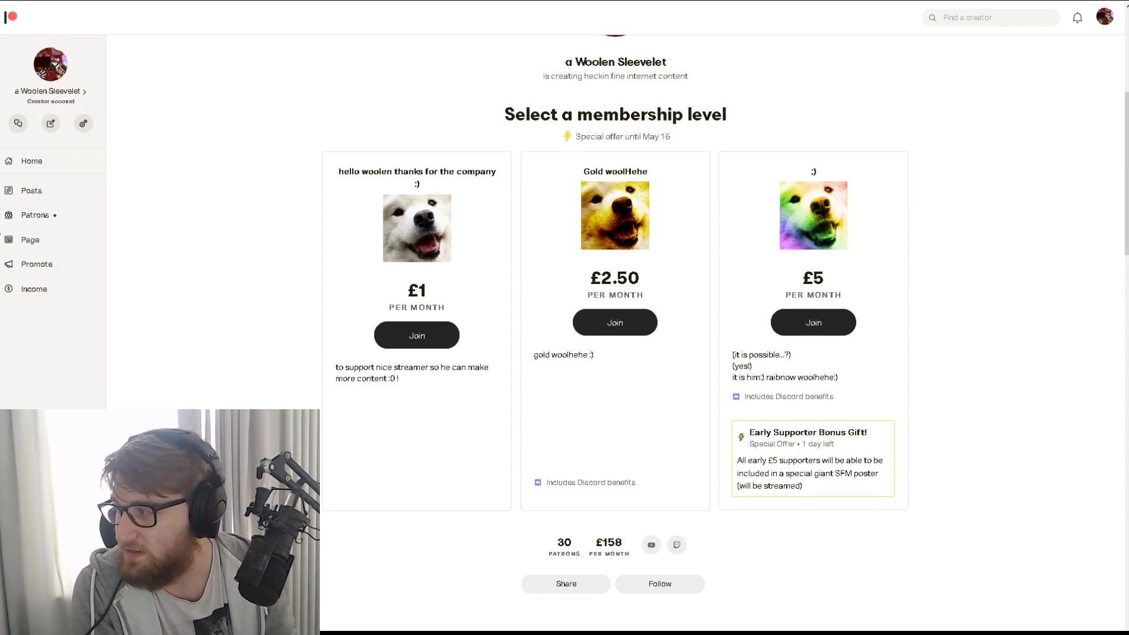
key(alt+Tab)
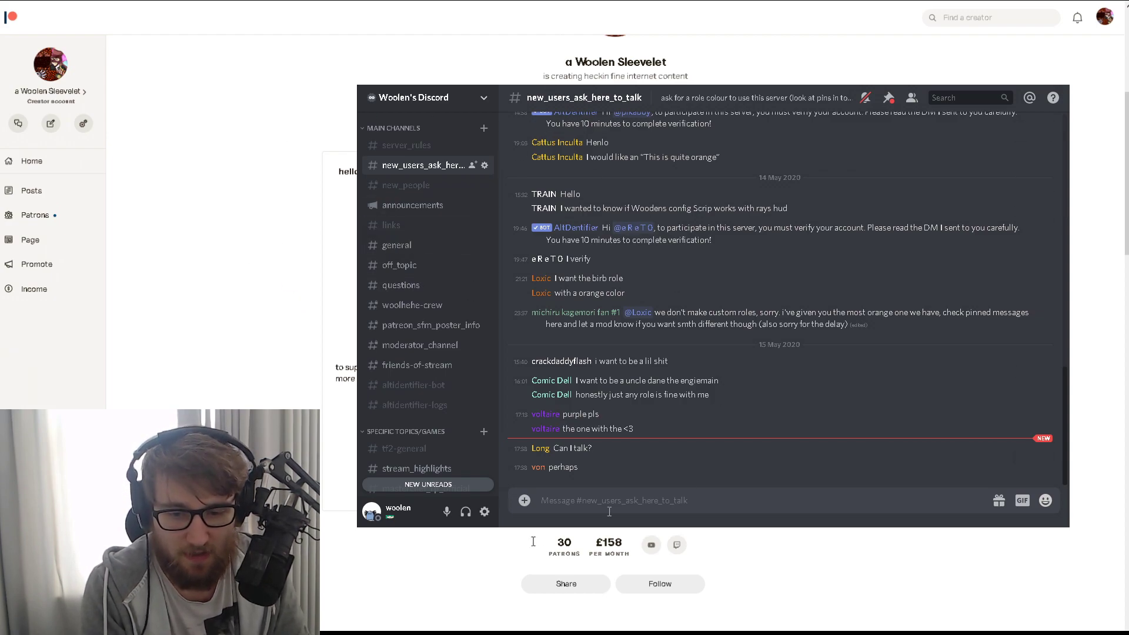
mouse_move(562, 448)
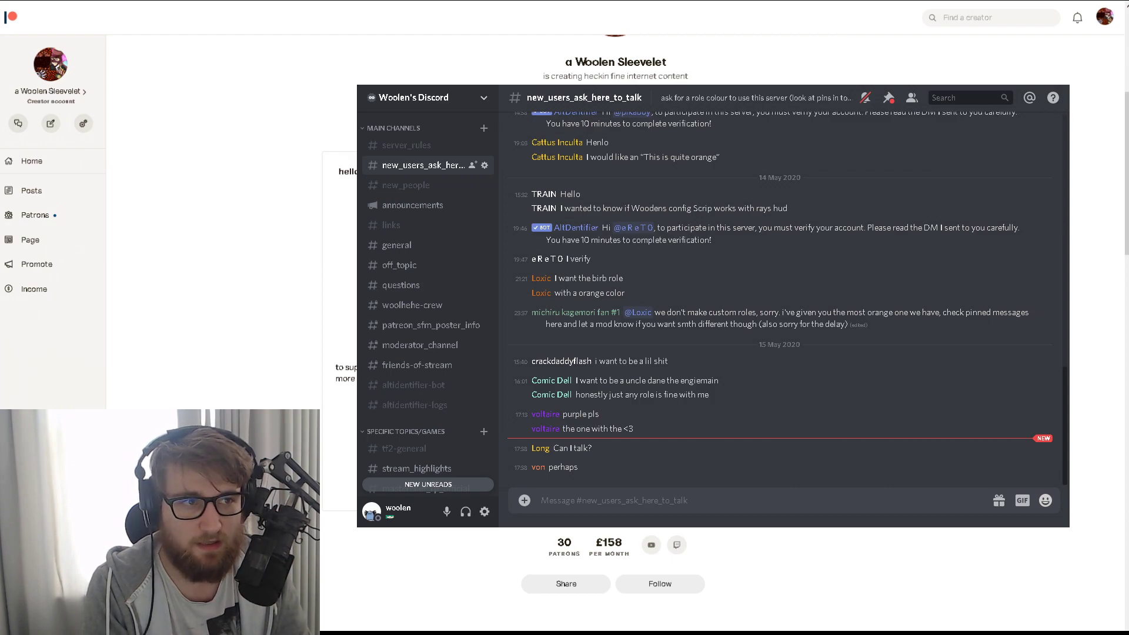
click(1103, 18)
click(1058, 142)
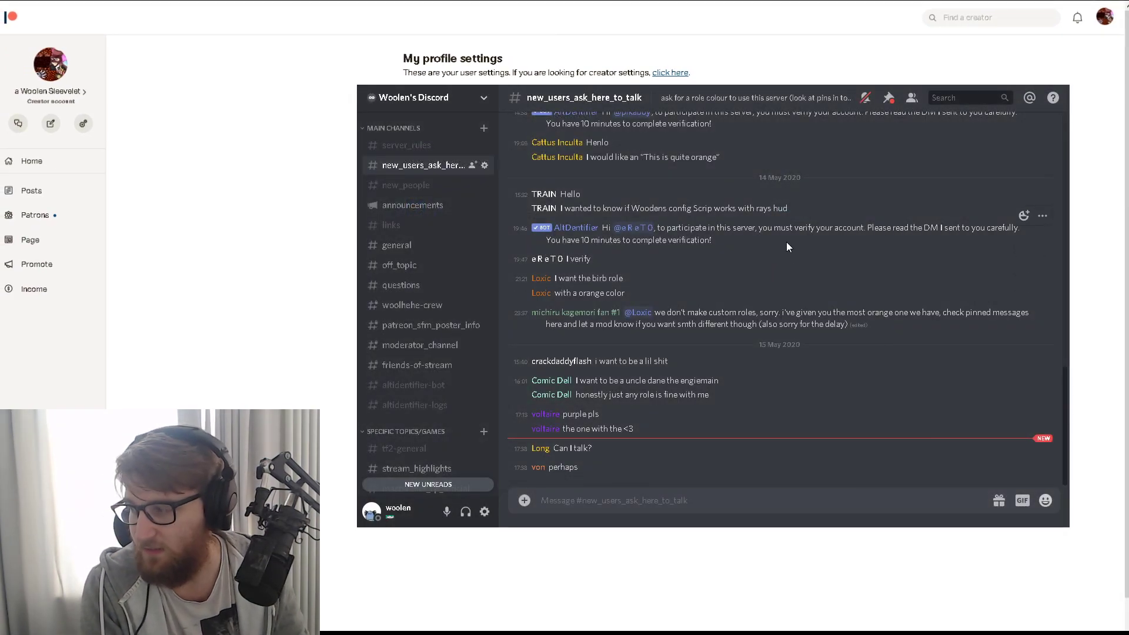
click(538, 466)
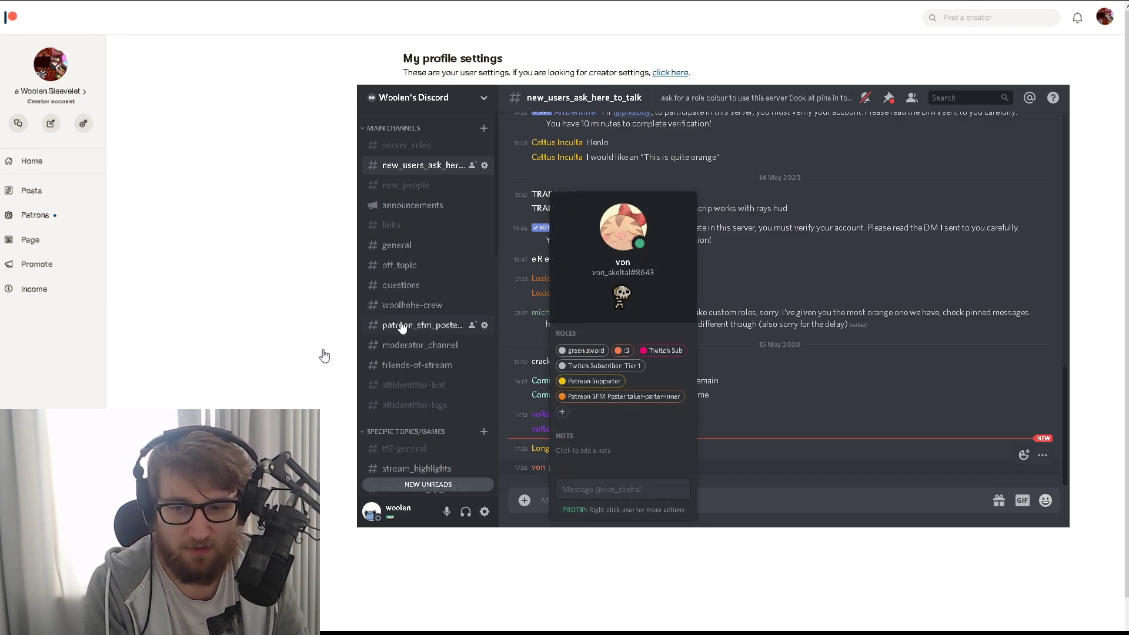
- Read the killstreak sheens and poster-taker messages in #patreon_sfm_poster_info
click(423, 324)
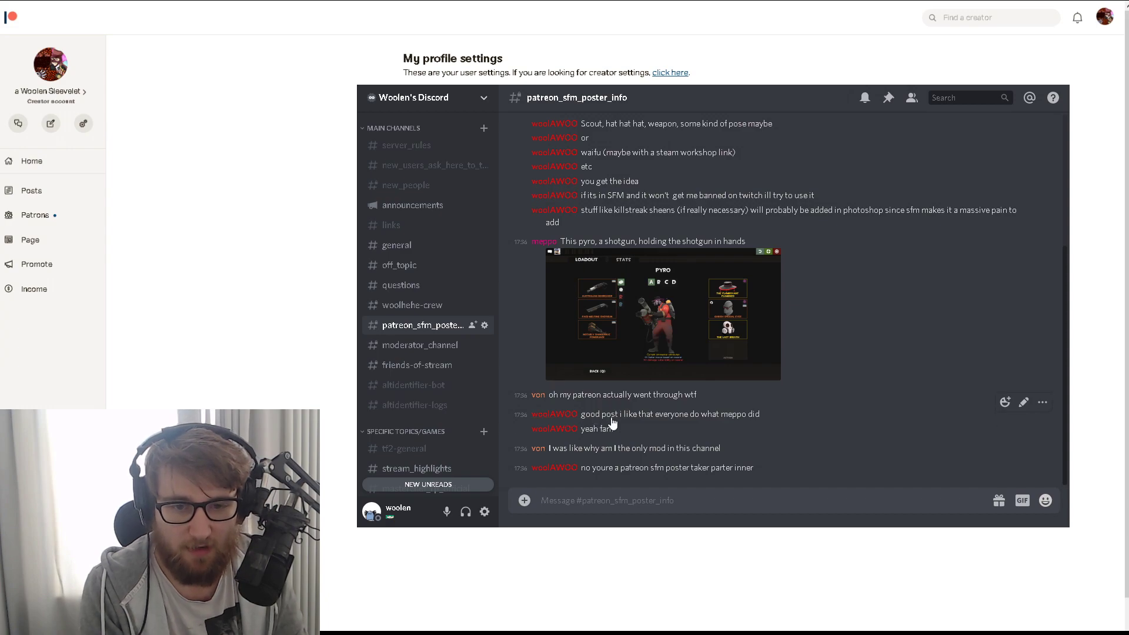
drag(644, 211, 796, 209)
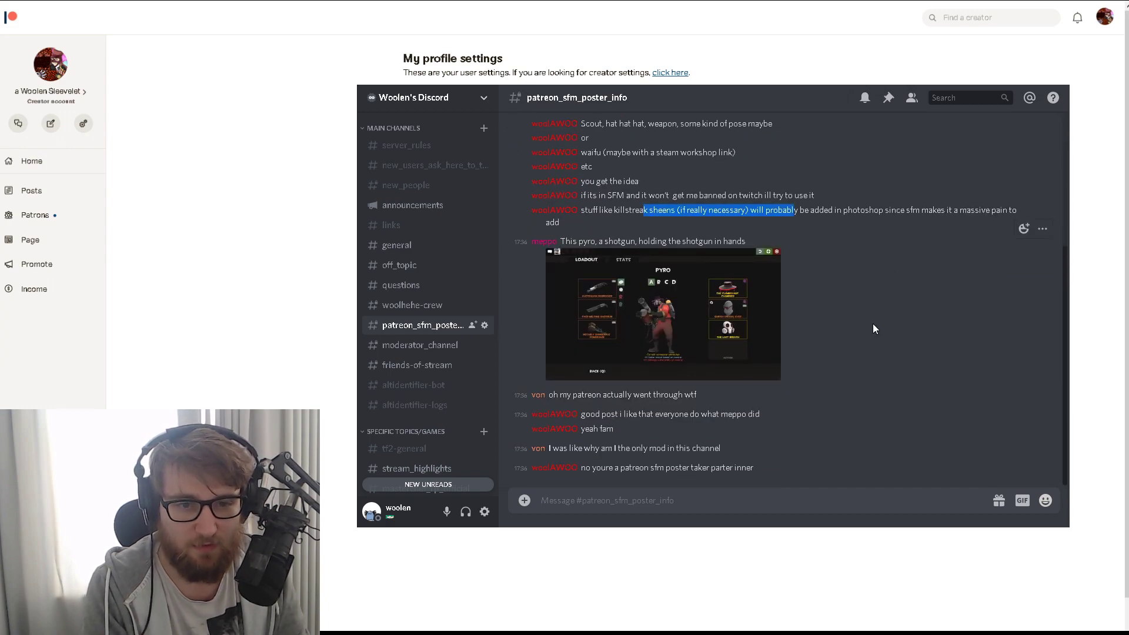
click(842, 195)
triple_click(648, 210)
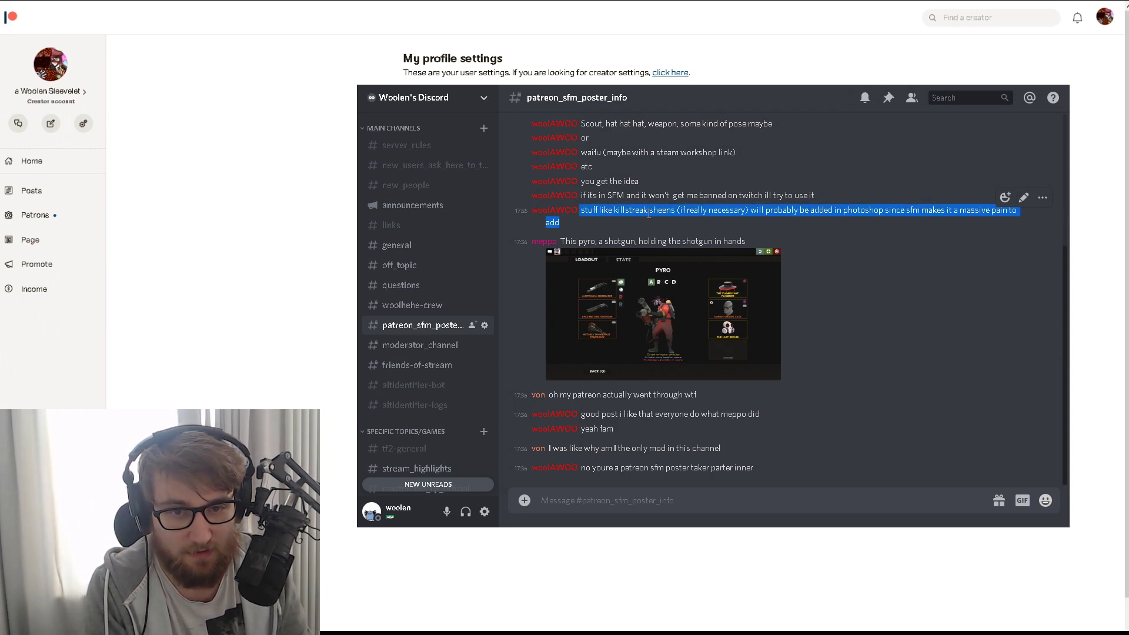
triple_click(736, 468)
click(732, 468)
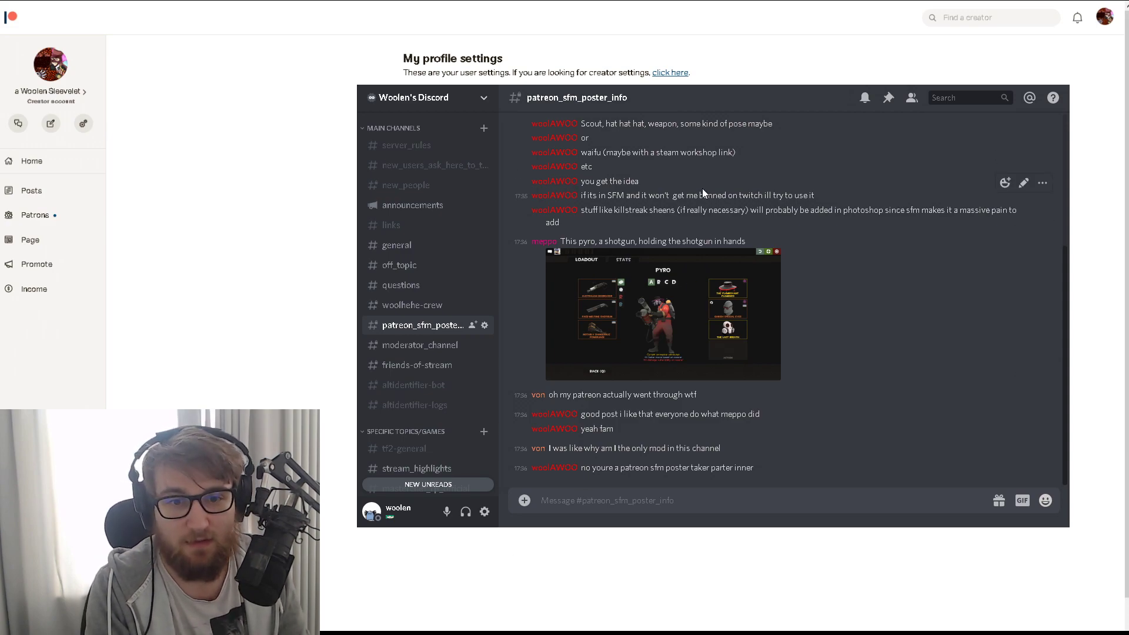
scroll(657, 452, up, 2)
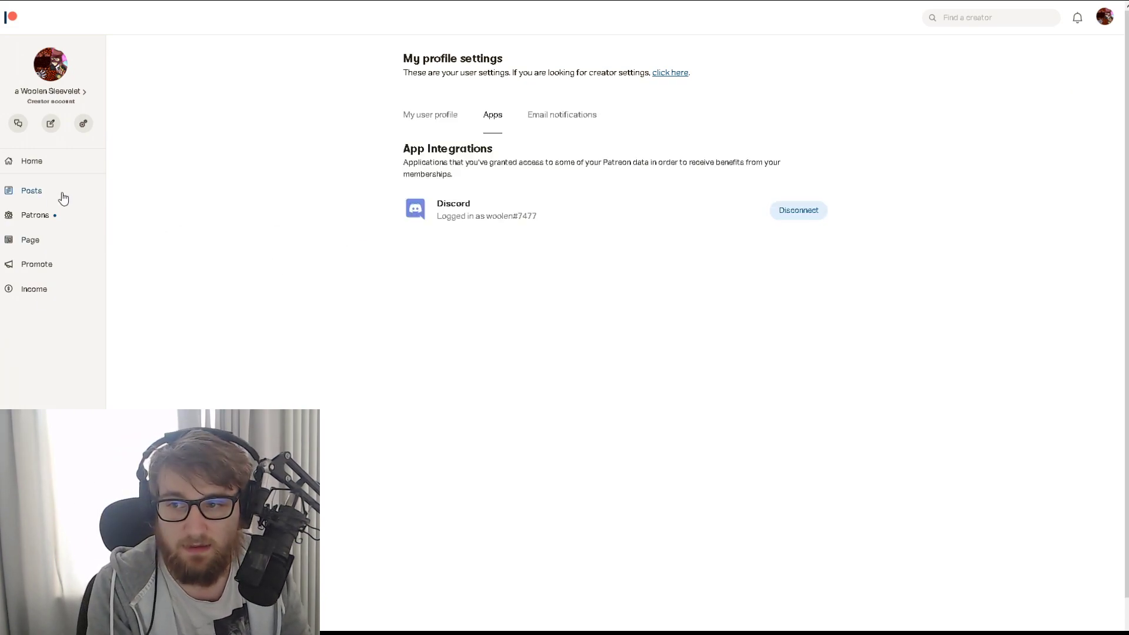
- View the Patreon home dashboard (30 patrons, £158 monthly), then return to the schedule
click(62, 164)
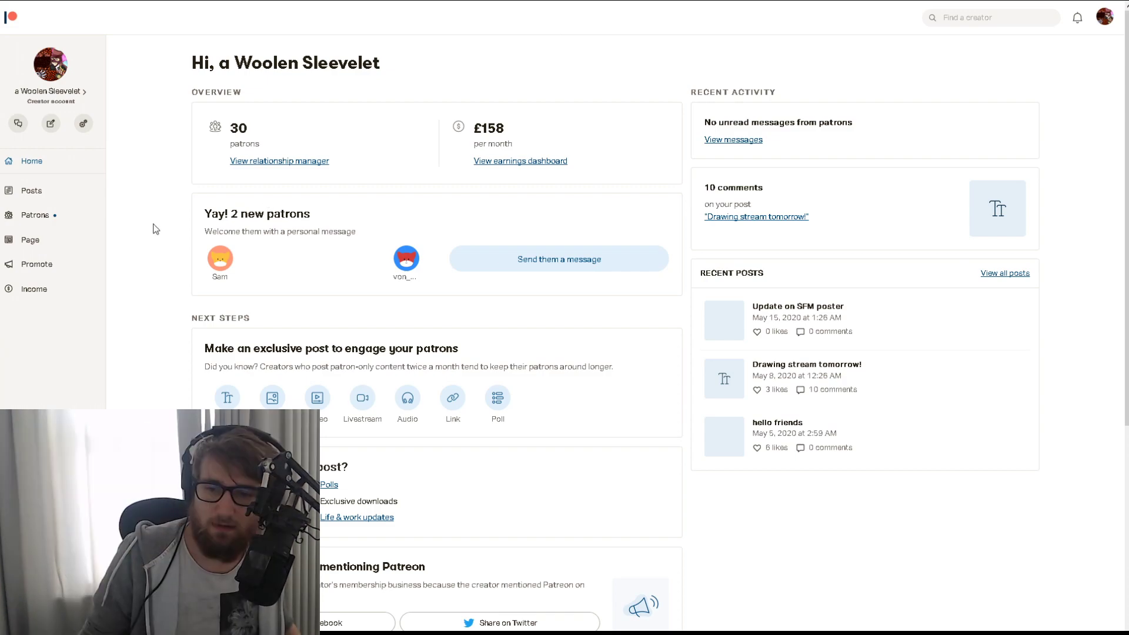
key(ctrl+Tab)
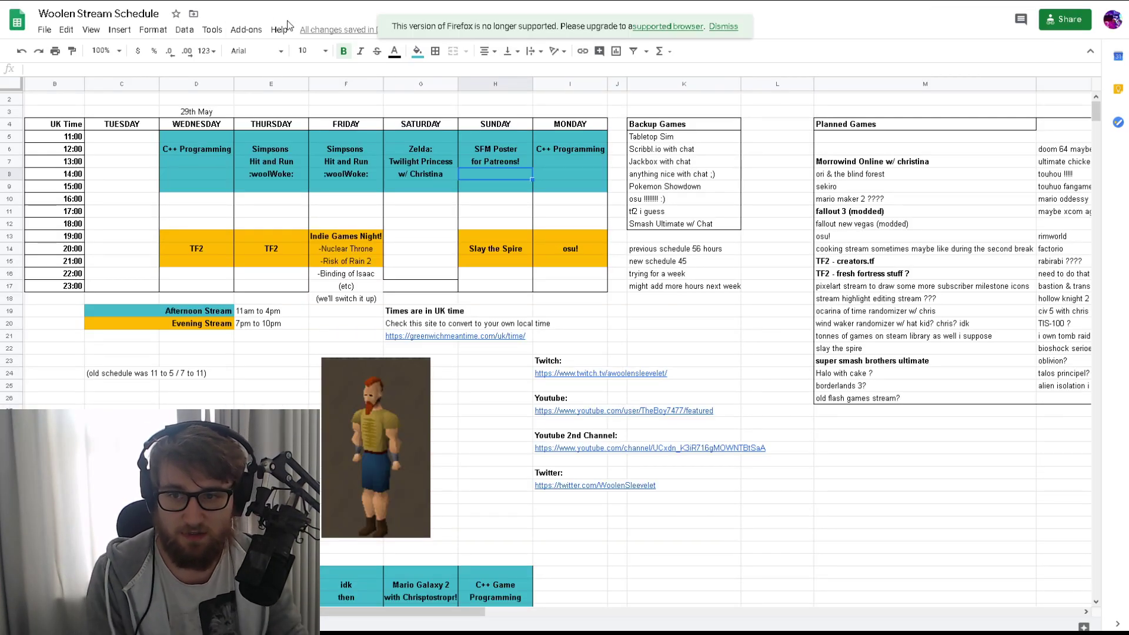
scroll(152, 229, down, 2)
scroll(295, 287, down, 4)
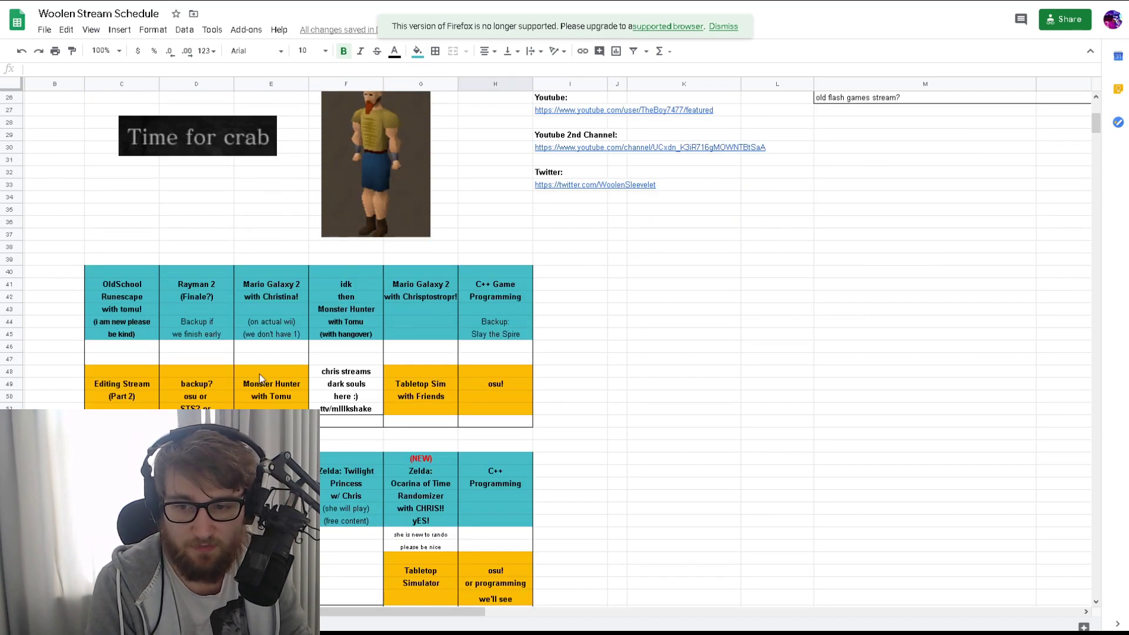
scroll(268, 407, up, 5)
scroll(275, 370, down, 4)
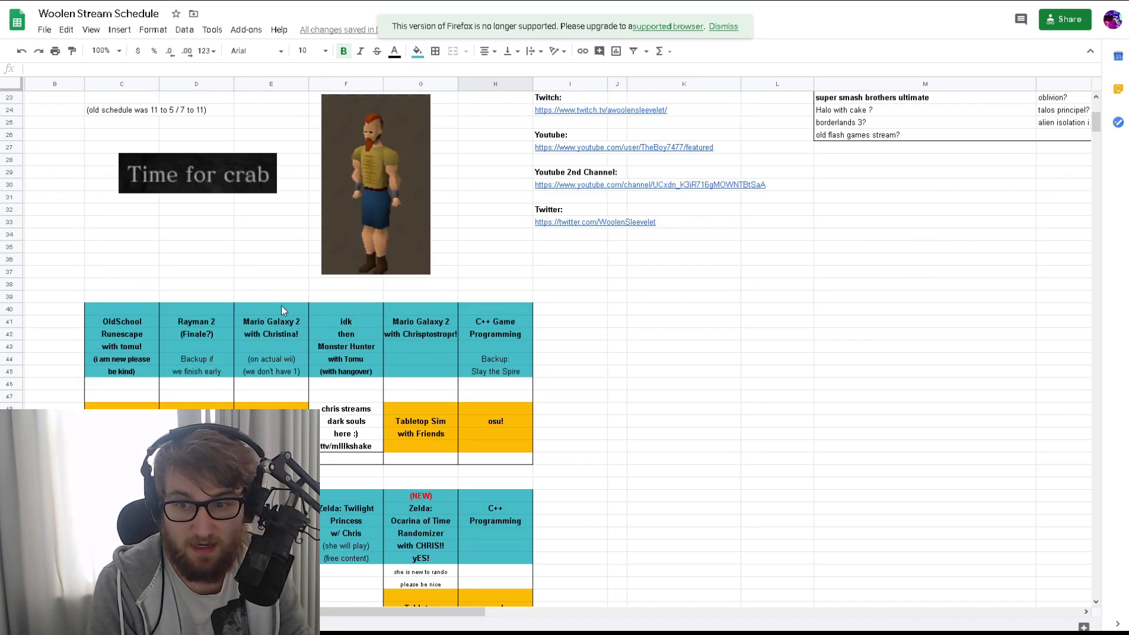
scroll(294, 378, up, 5)
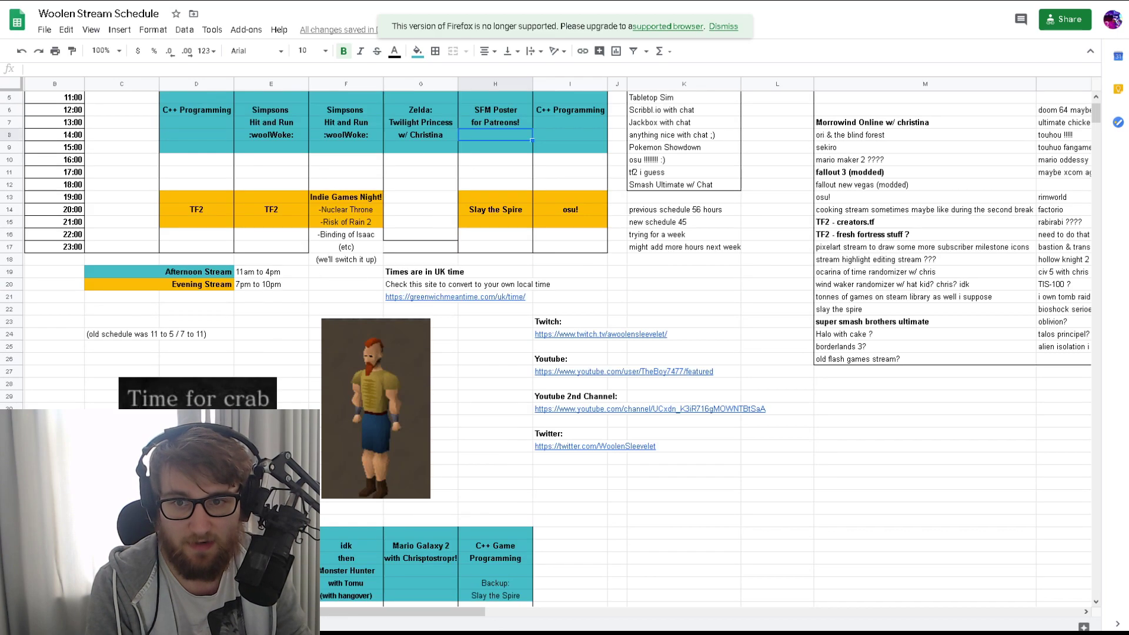
scroll(331, 173, up, 1)
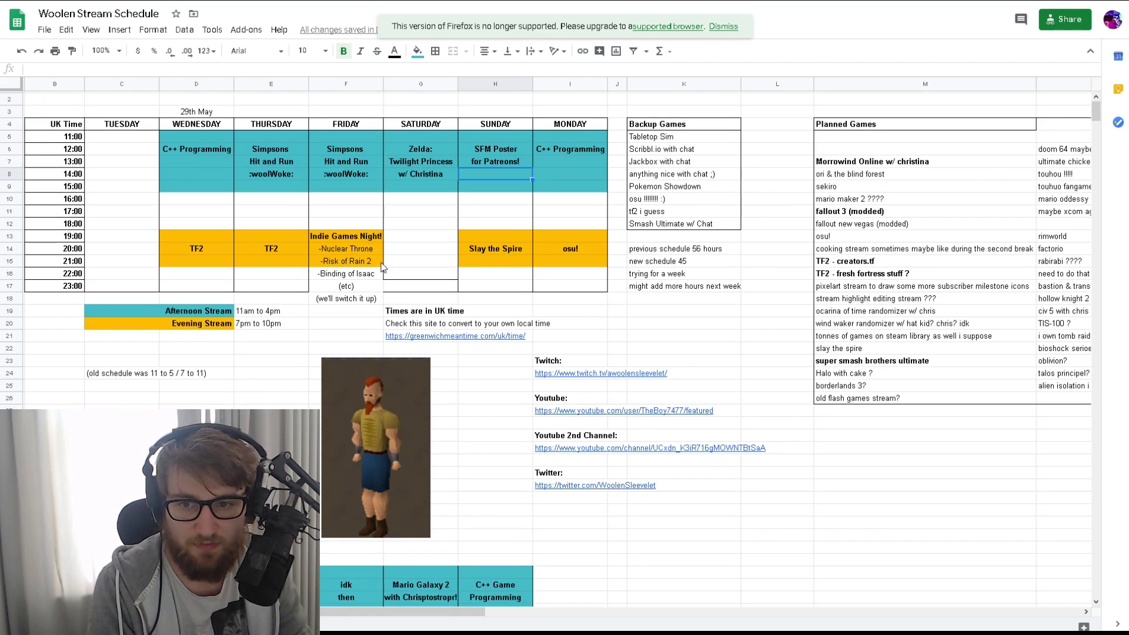
drag(210, 201, 591, 217)
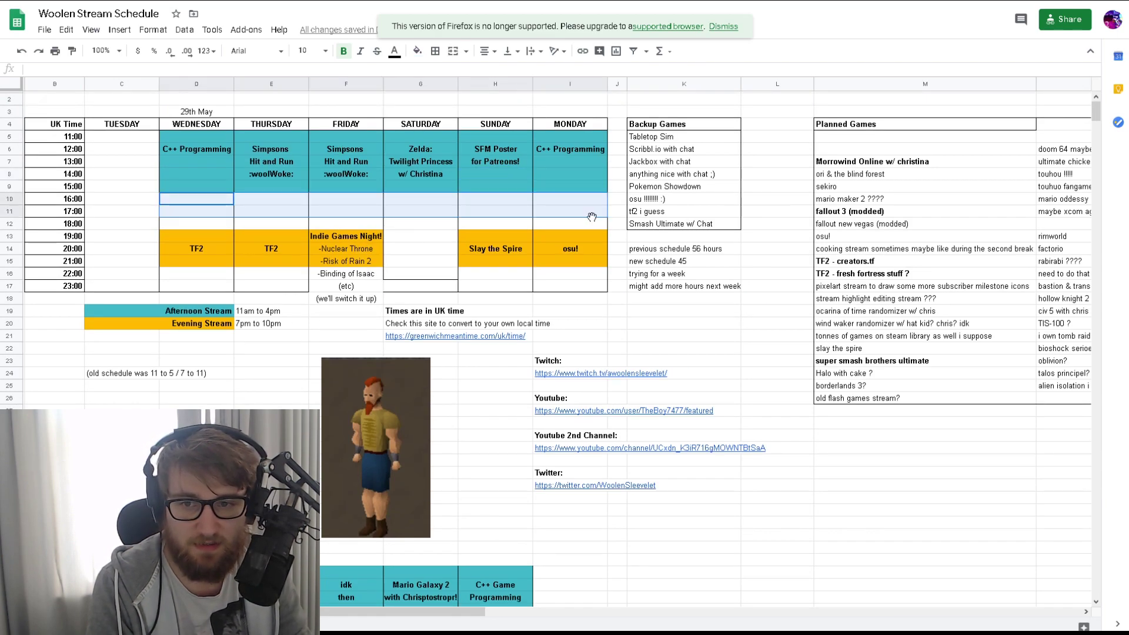
mouse_move(257, 201)
mouse_down()
mouse_move(212, 208)
mouse_move(225, 219)
mouse_up()
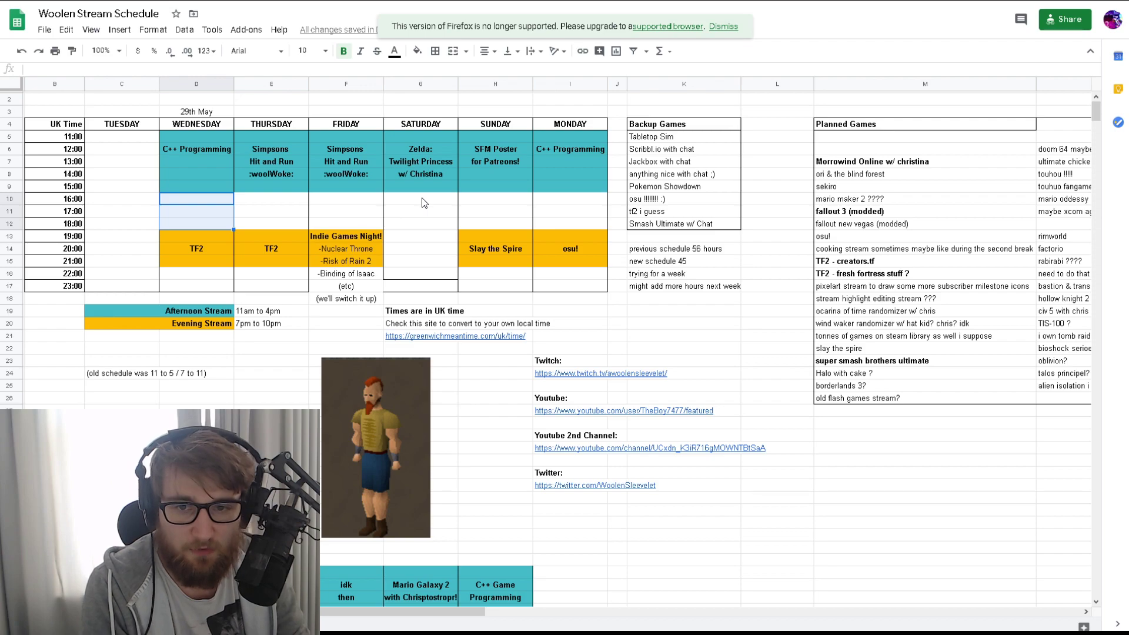
drag(429, 206, 424, 274)
drag(516, 187, 524, 223)
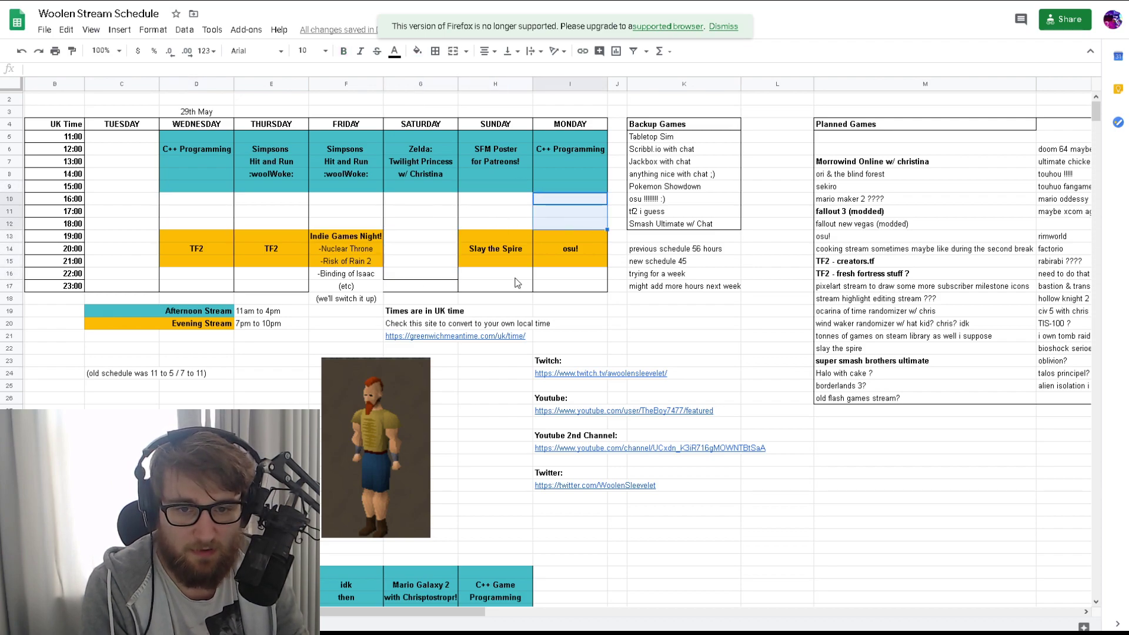
drag(206, 238, 265, 262)
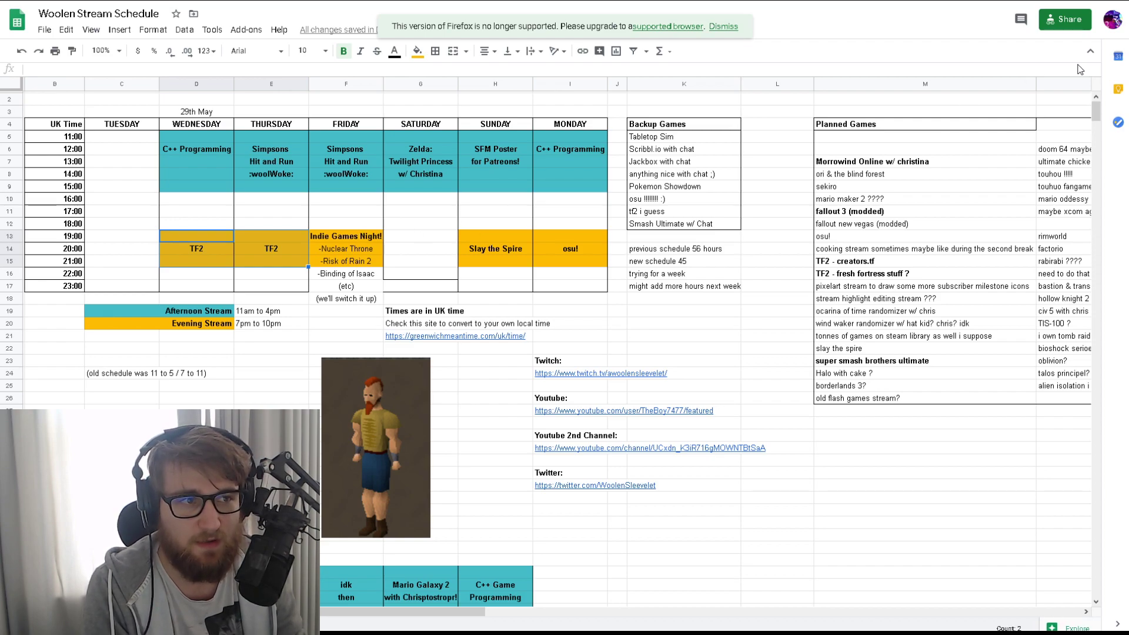
- Select the Twitch channel URL cell to show its link preview
click(568, 372)
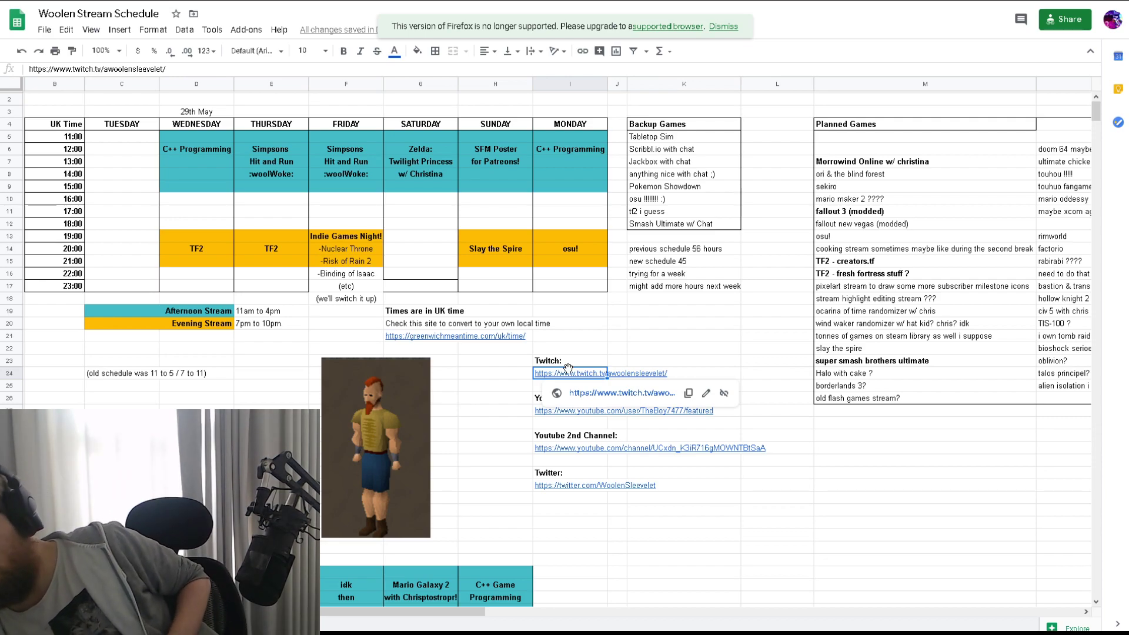